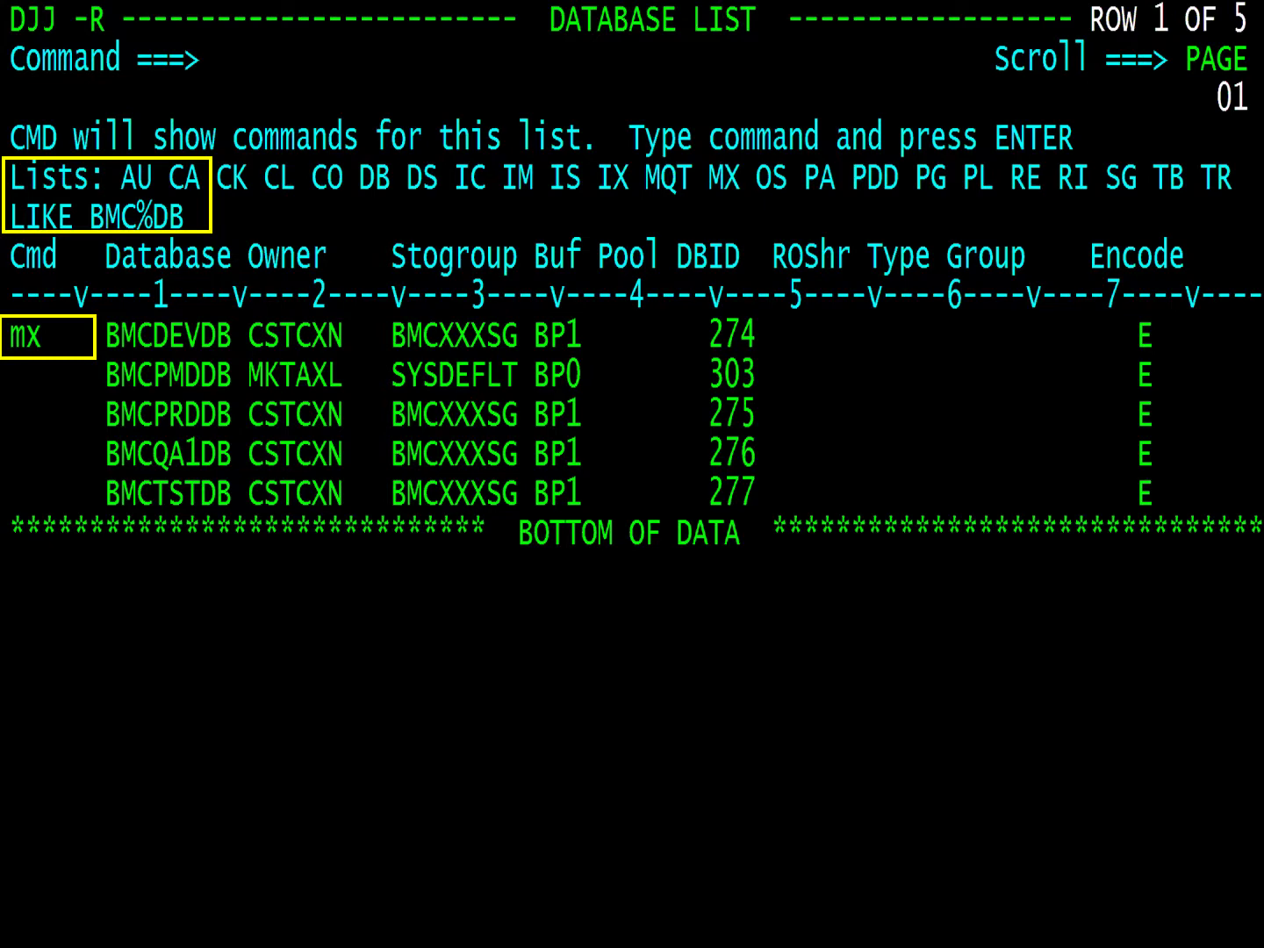
Open the MX mixed object list for database BMCDEVDB, showing its 117 objects
{"action": "key", "text": "Return"}
{"action": "type", "text": "DESC"}
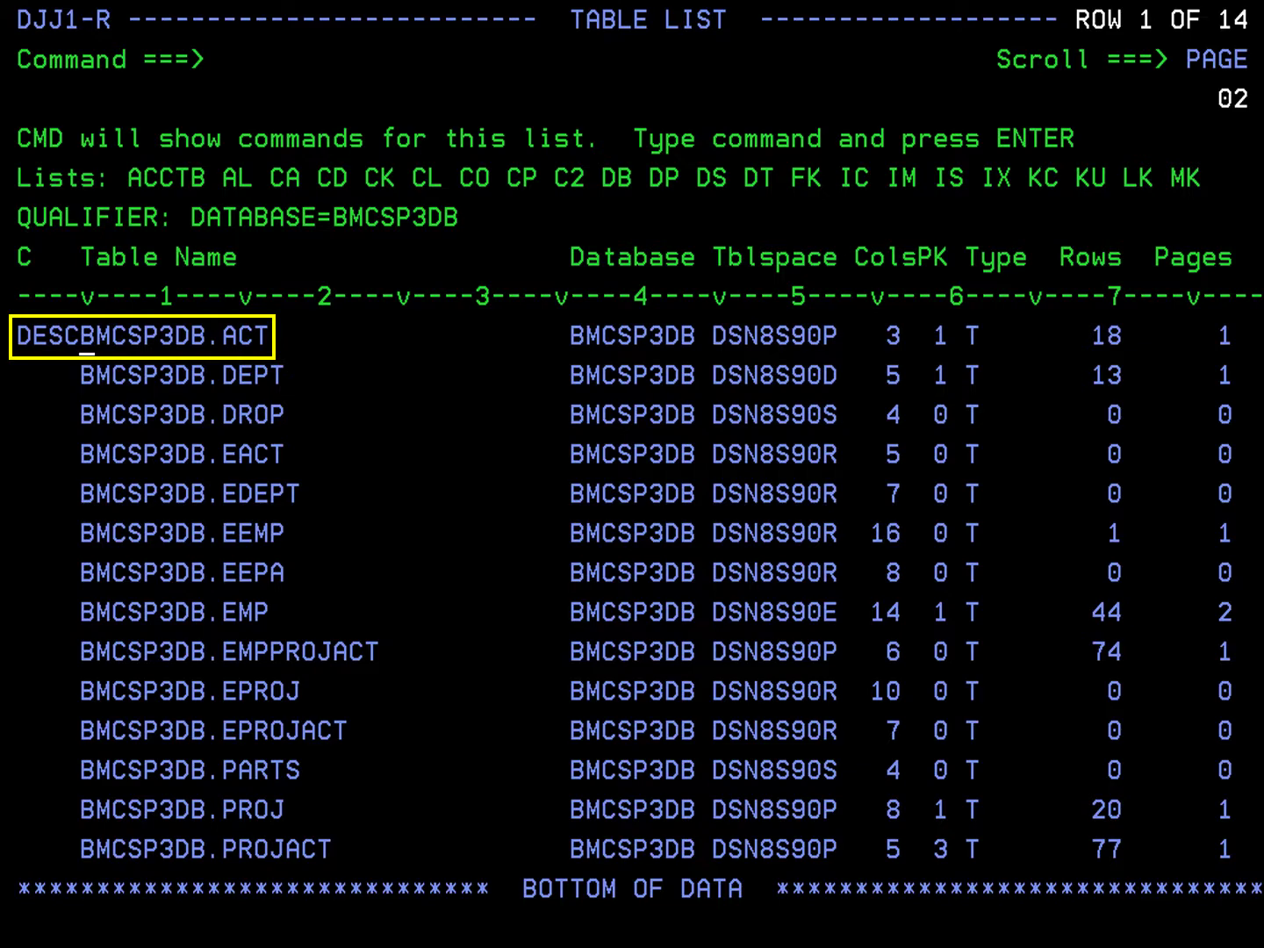
Run DESC on table BMCSP3DB.ACT to display its details
{"action": "key", "text": "Return"}
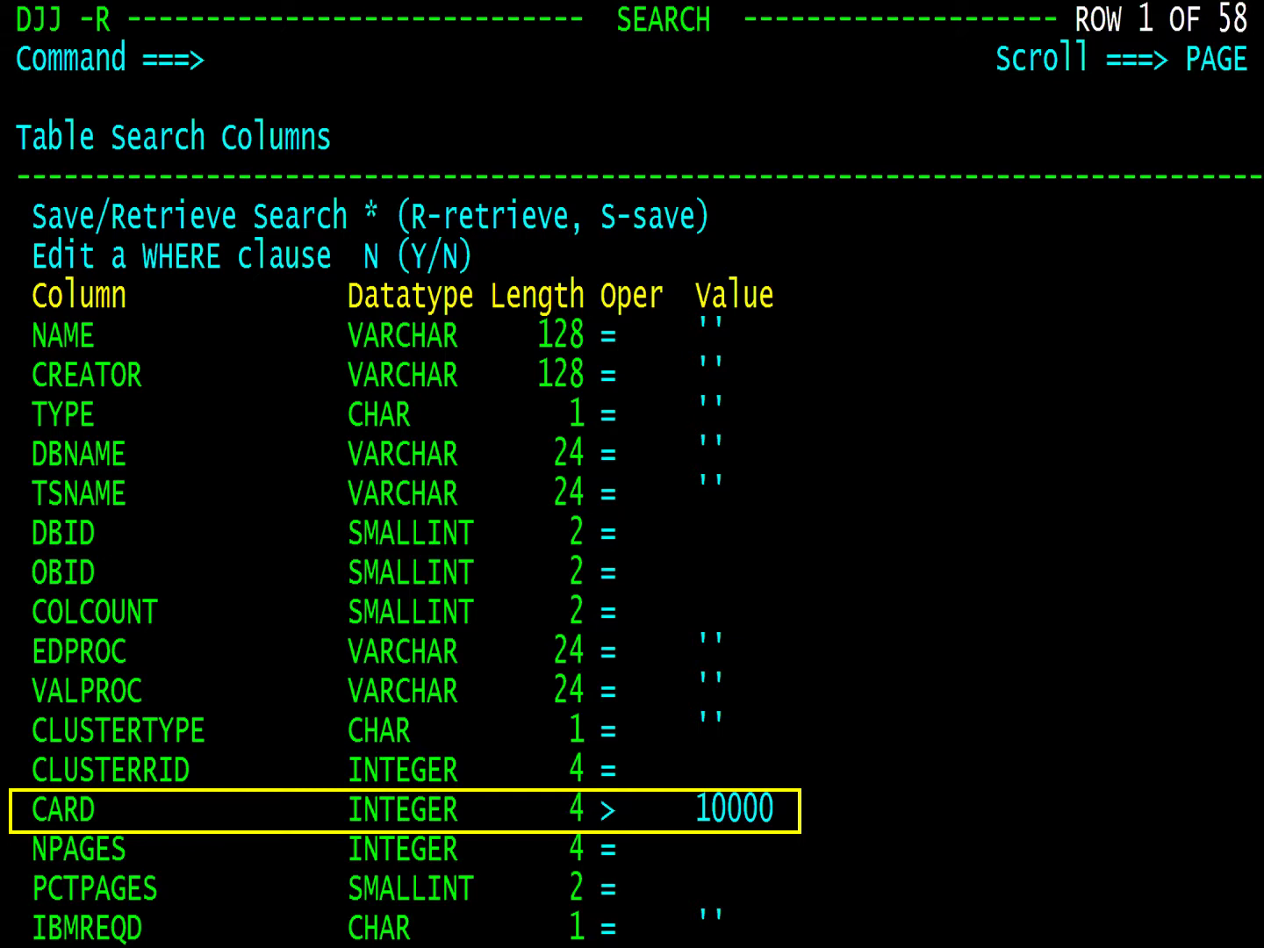
Run the table search with CARD > 10000
{"action": "key", "text": "Return"}
{"action": "type", "text": "DDL"}
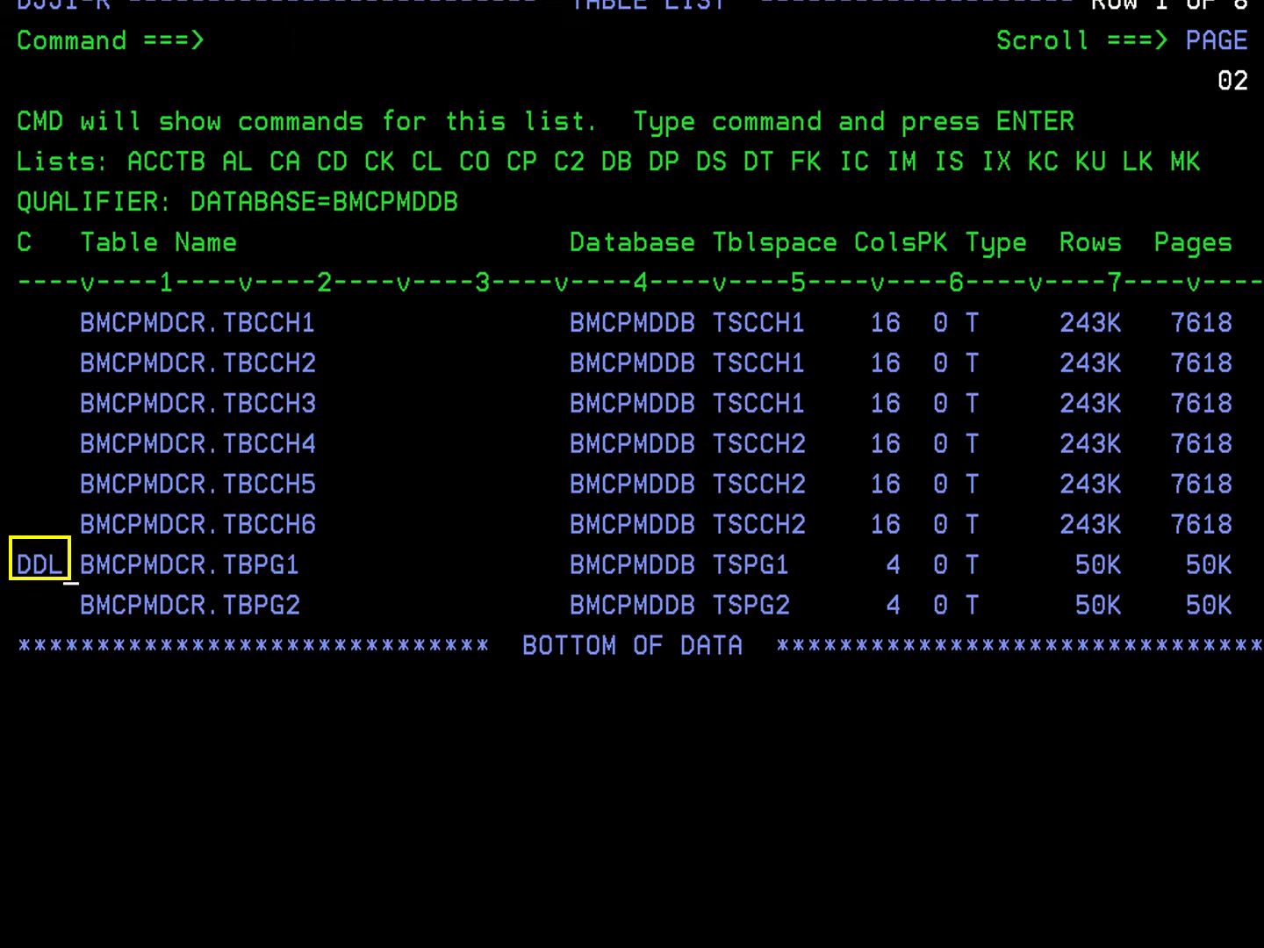
Generate the CREATE TABLE DDL for BMCPMDCR.TBPG1
{"action": "key", "text": "Return"}
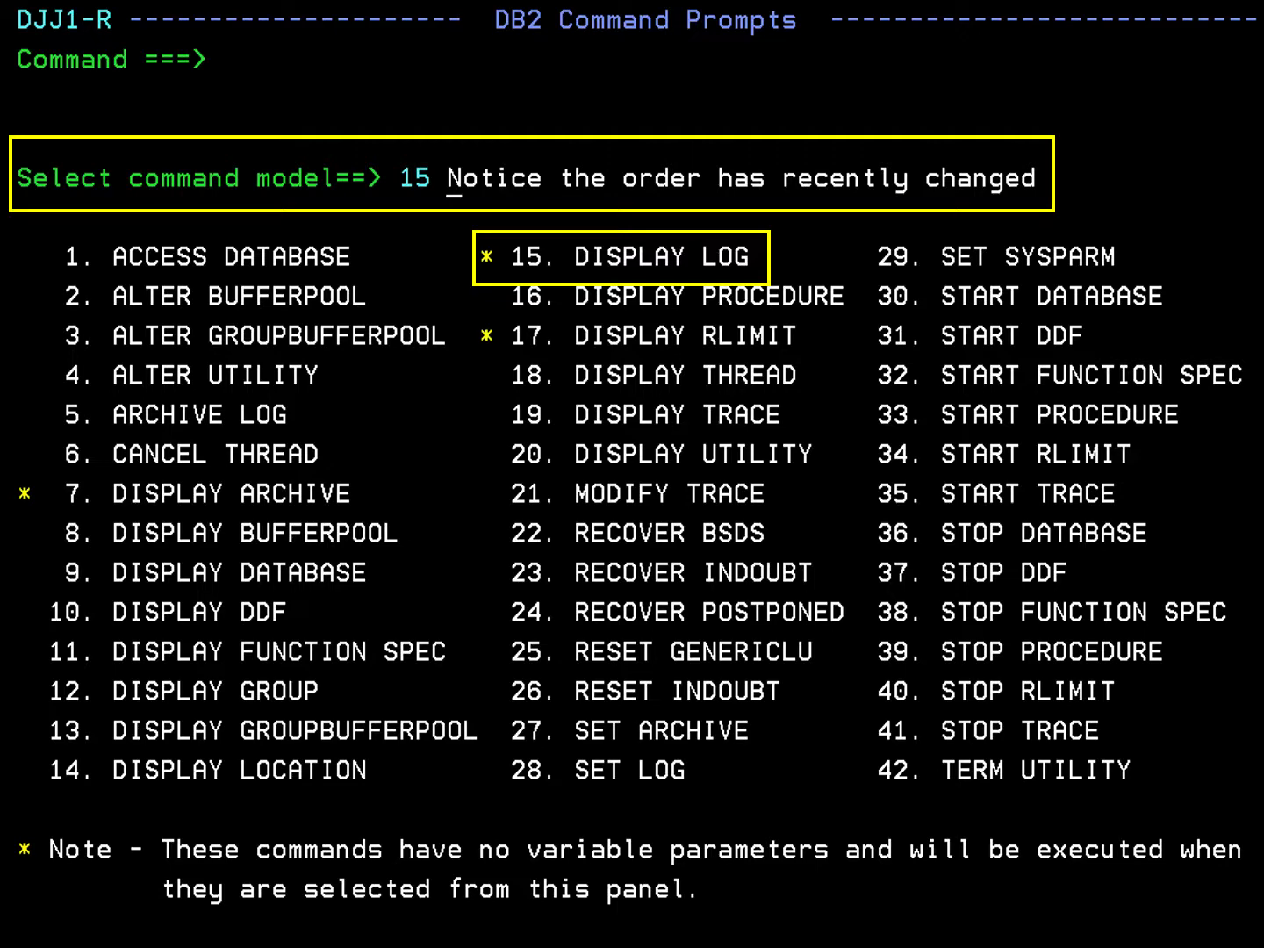
Execute command model 15, DISPLAY LOG, to show the log status
{"action": "key", "text": "Return"}
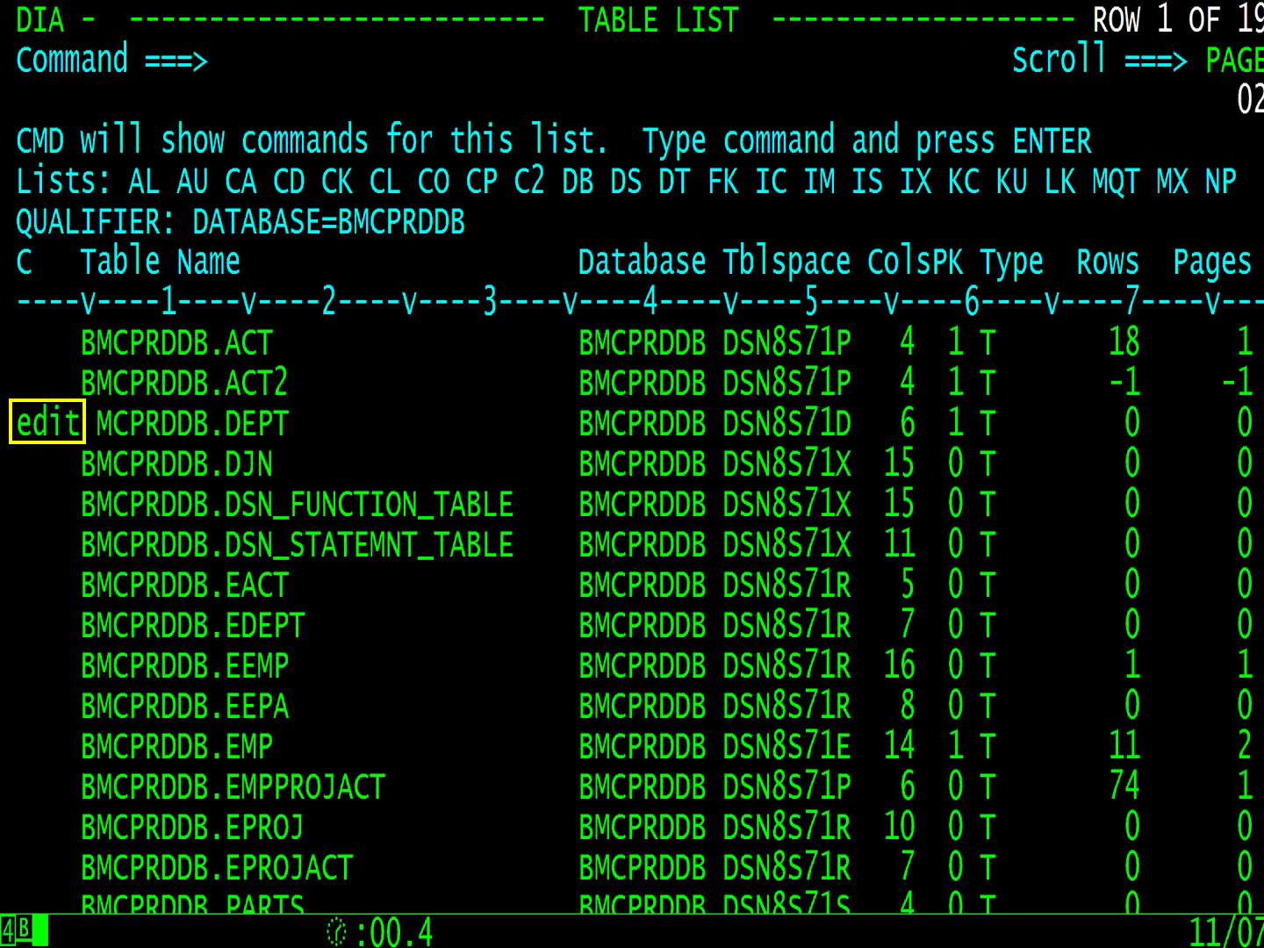
Bring up the Edit DB2 Table Options panel for BMCPRDDB.DEPT
{"action": "key", "text": "Return"}
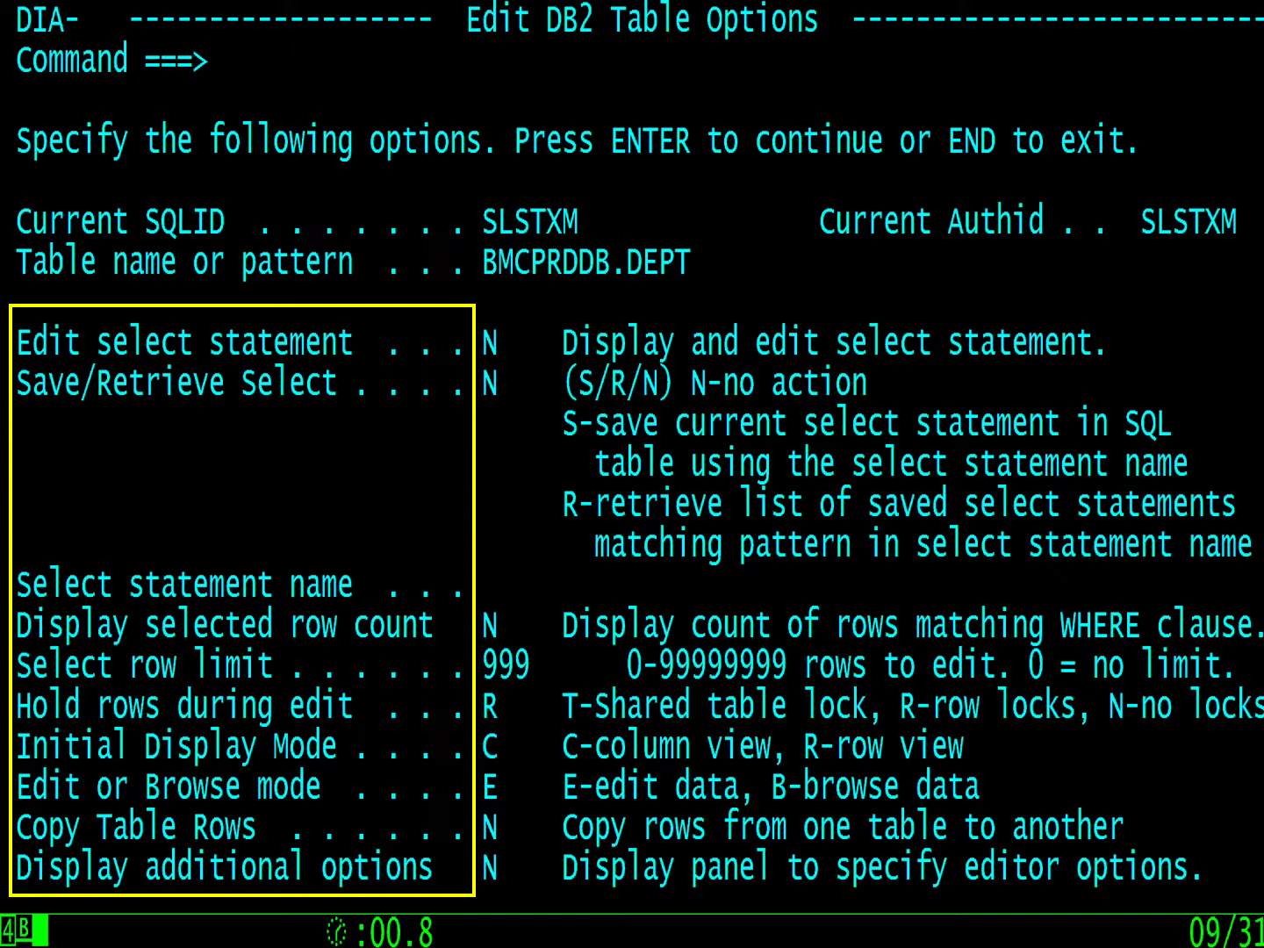